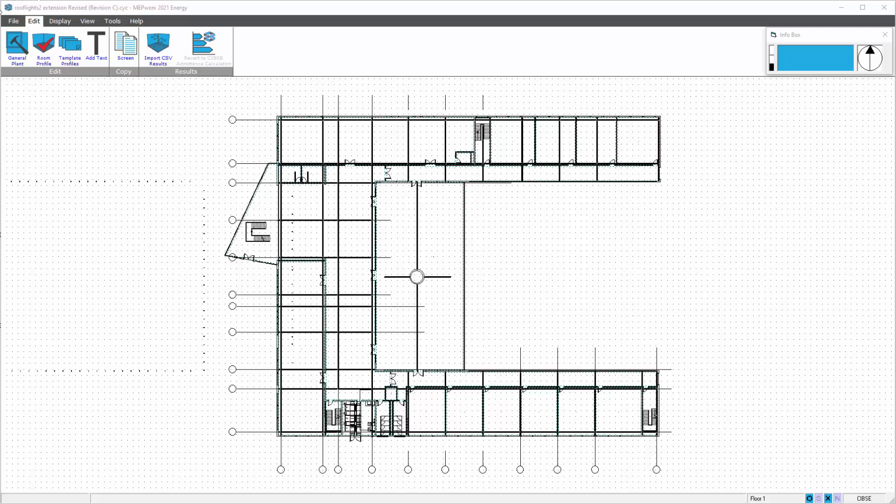
Choose rooflights 2 revision C.tbd from the Revised Building Extension (revC) folder as the source for the Tas room demand import
left_click(14, 22)
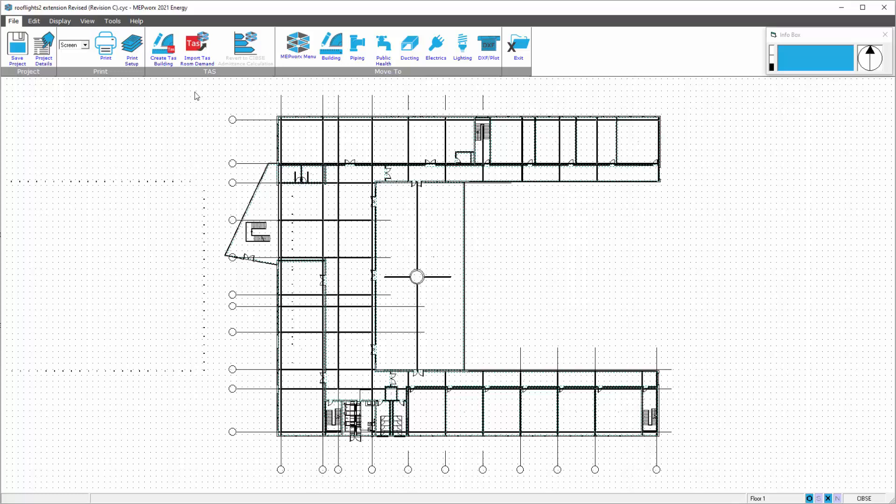
left_click(197, 49)
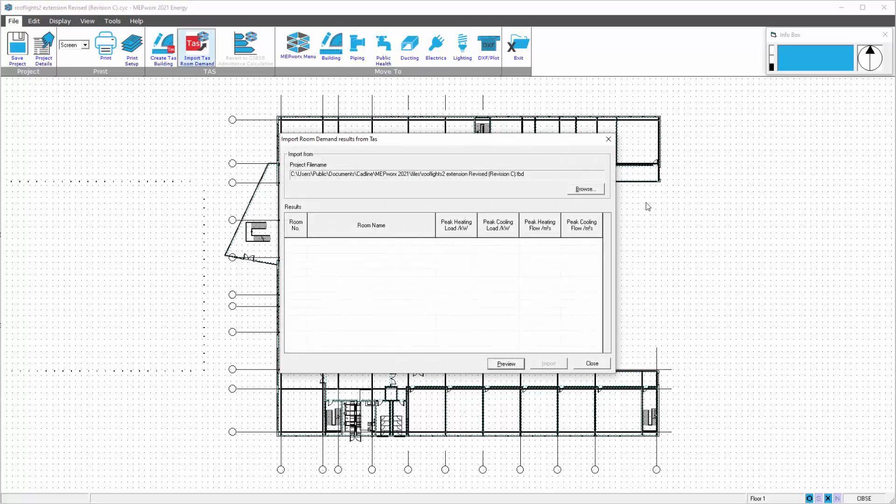
left_click(585, 190)
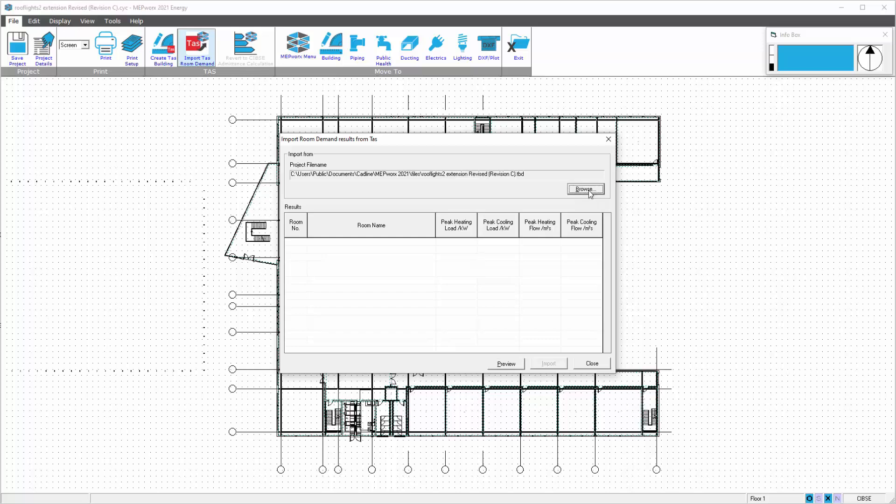
left_click(430, 265)
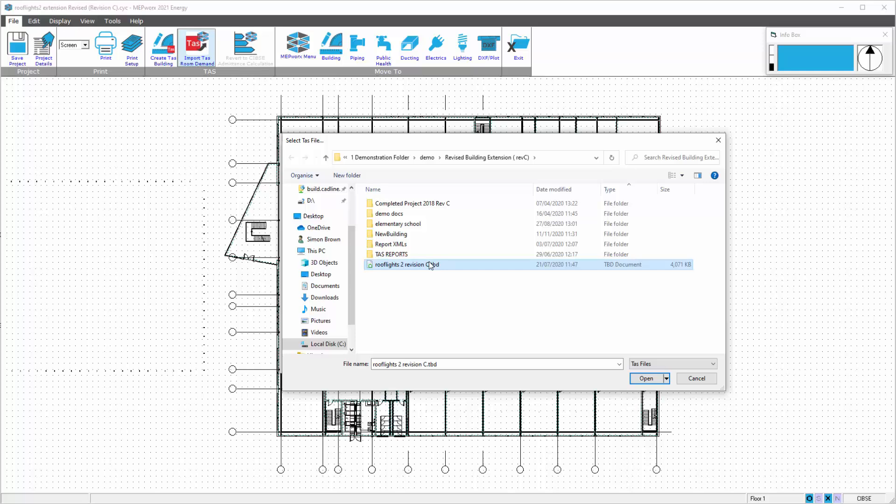
left_click(646, 381)
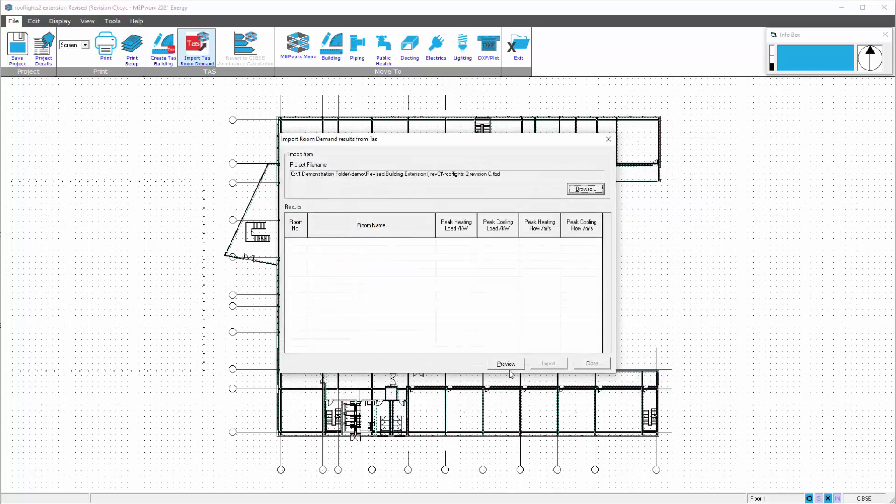
Preview the Tas room demand results and import them into the project
left_click(501, 366)
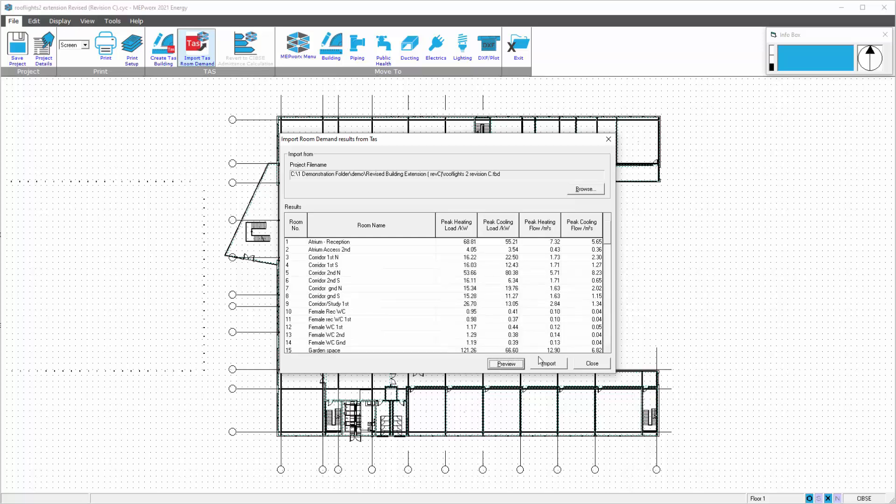
mouse_move(609, 234)
left_mouse_down()
mouse_move(609, 341)
mouse_move(616, 219)
left_mouse_up()
left_click(549, 365)
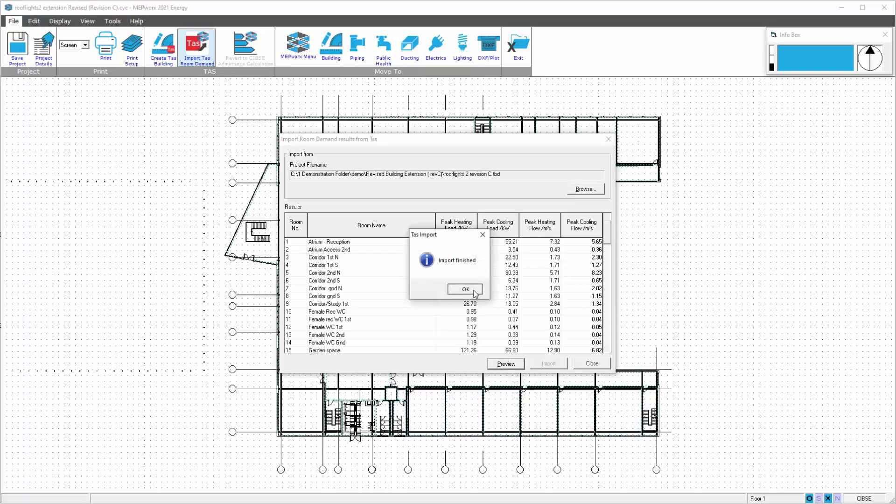
left_click(474, 293)
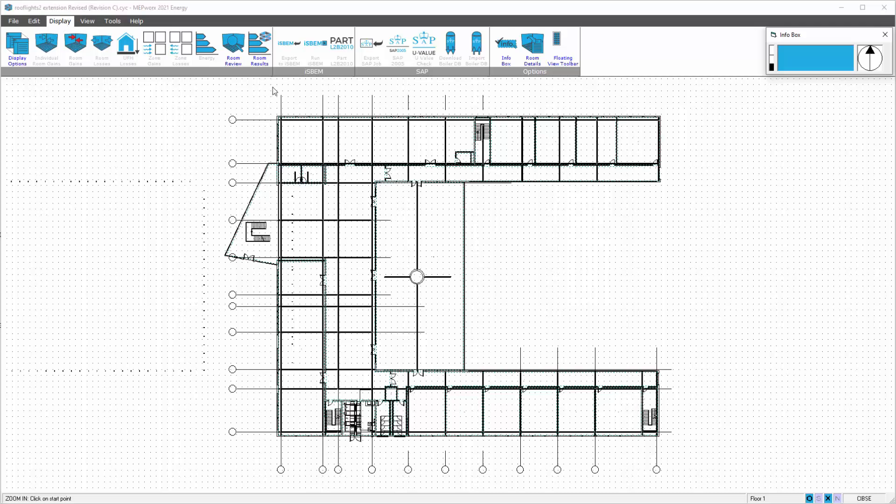
Review the imported room results, checking each room's peak heating and cooling loads and flows
left_click(260, 53)
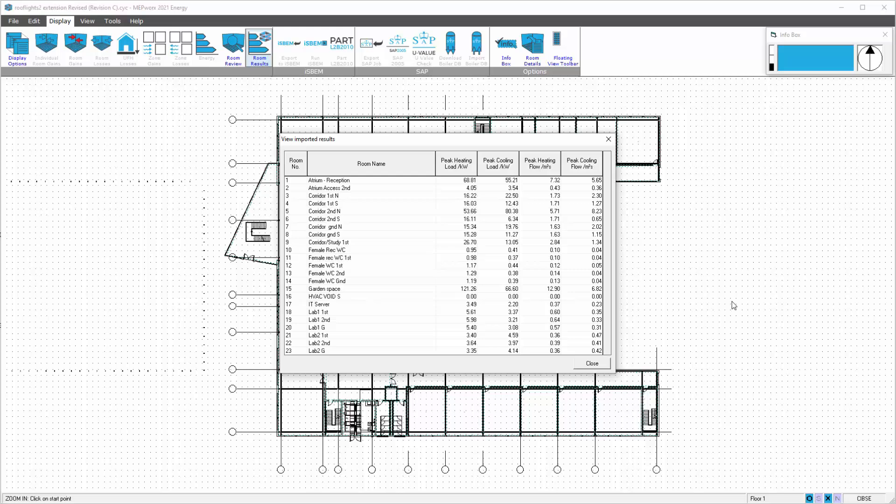
left_click(592, 364)
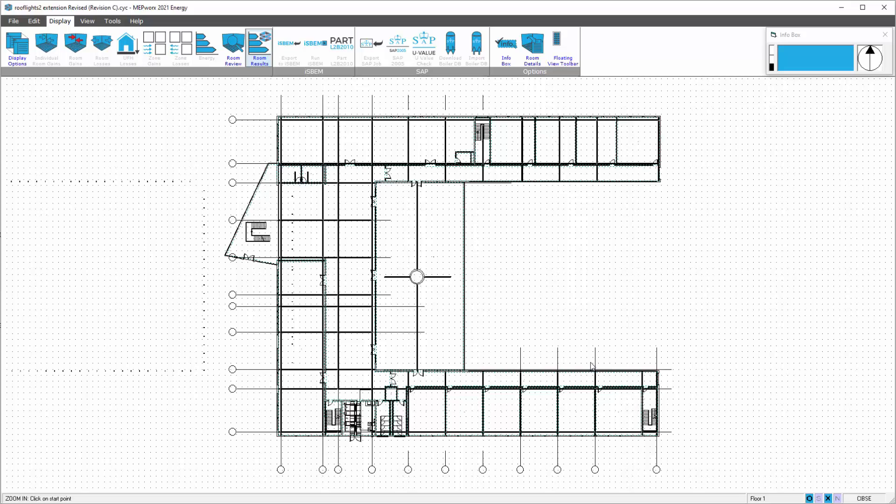
left_click(258, 53)
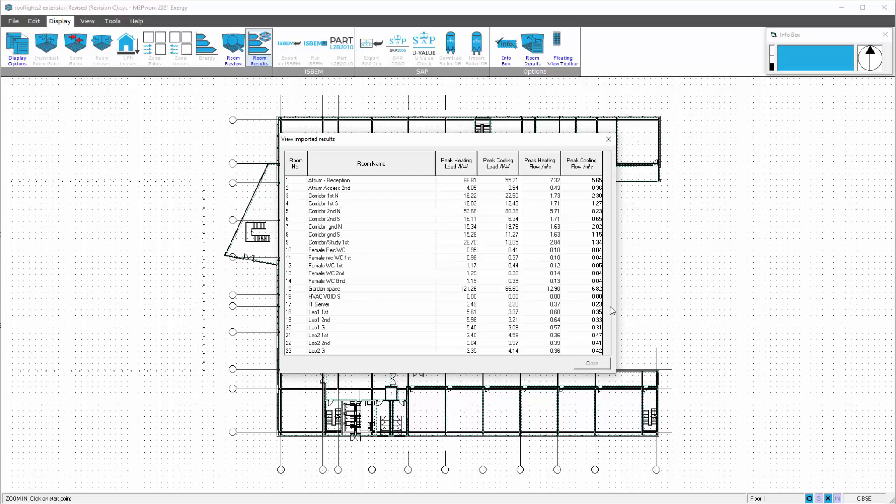
left_click(591, 366)
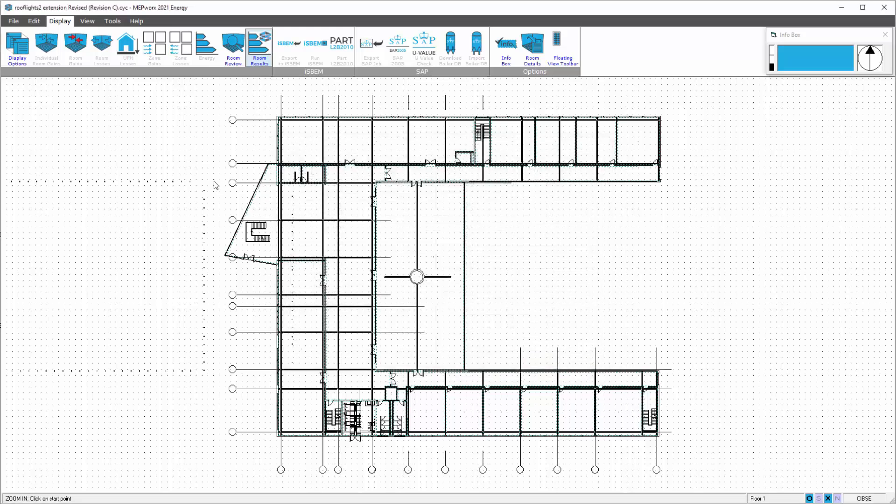
Choose Generic Import Results.csv from the Revised Building Extension (revC) folder as the source for the CSV room results import
left_click(34, 21)
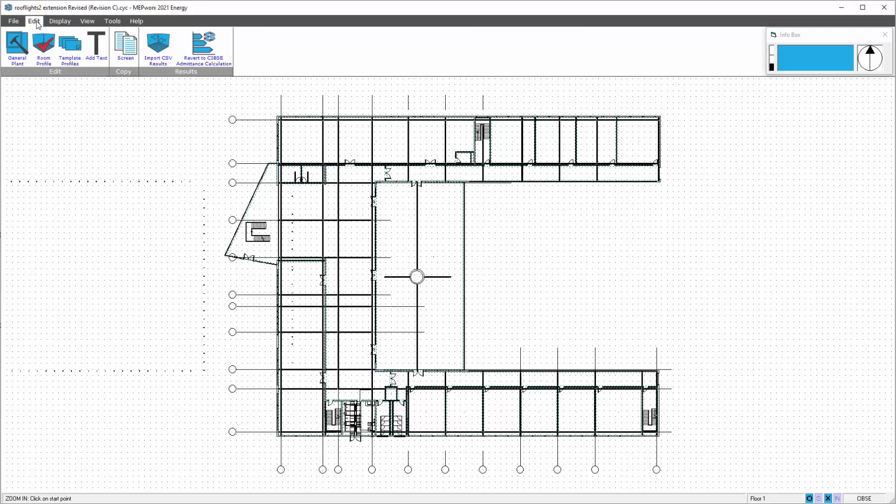
left_click(158, 45)
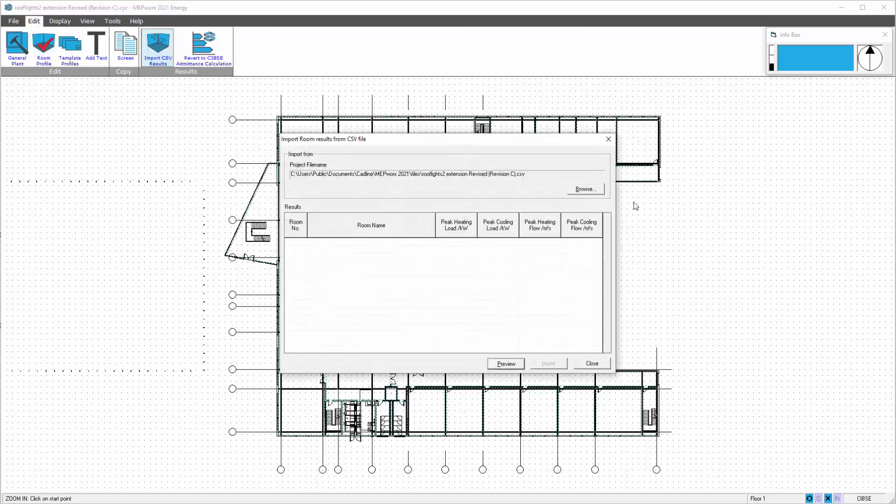
left_click(586, 189)
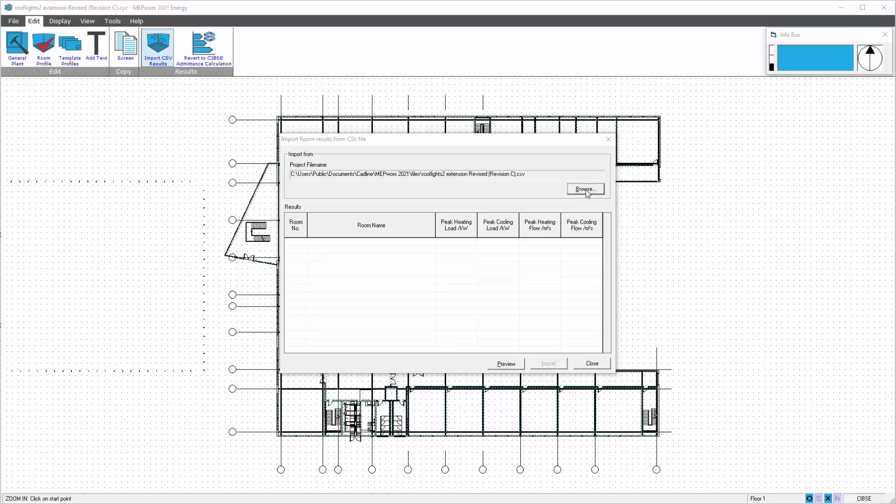
left_click(383, 265)
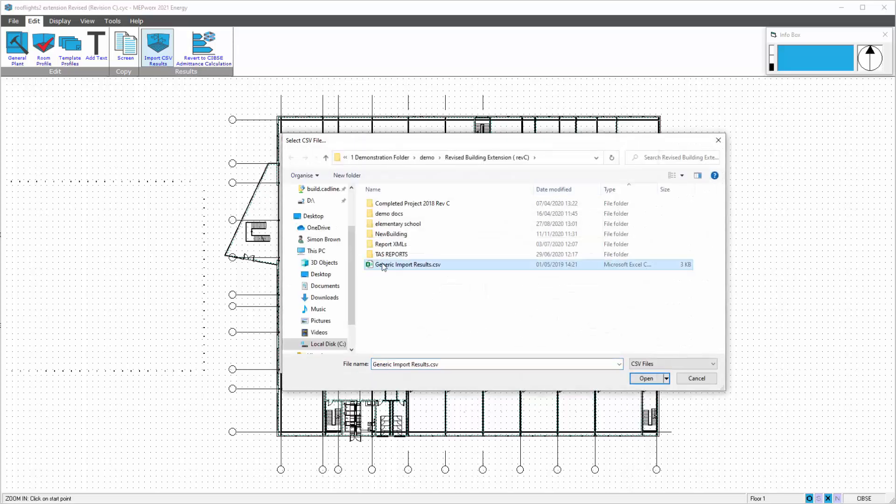
left_click(648, 379)
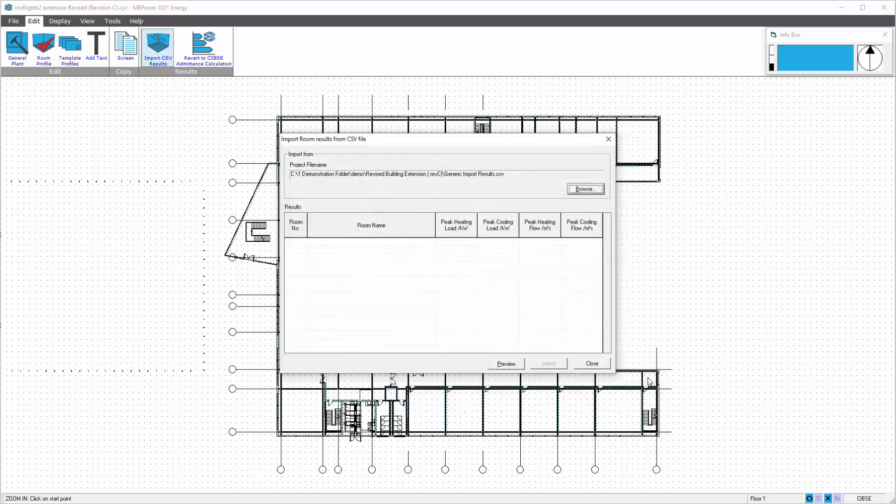
Preview the room results from the CSV file and import them into the project
left_click(491, 362)
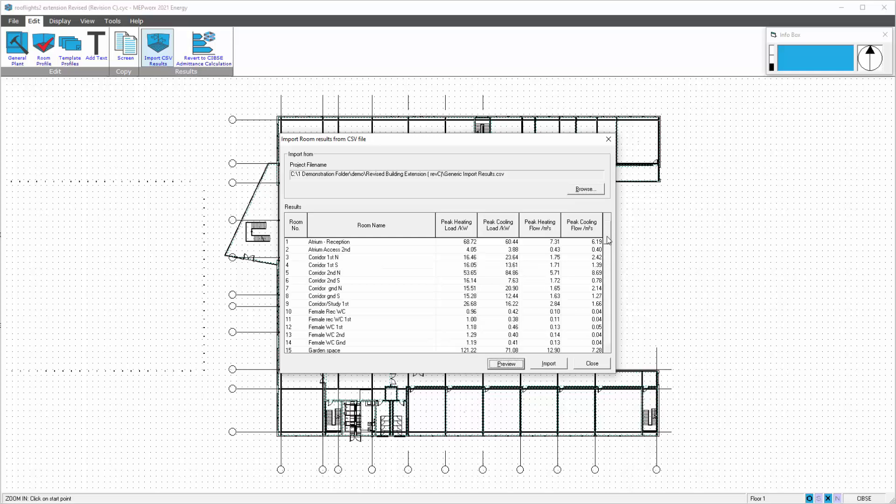
mouse_move(608, 240)
left_mouse_down()
mouse_move(607, 345)
mouse_move(607, 227)
left_mouse_up()
left_click(548, 363)
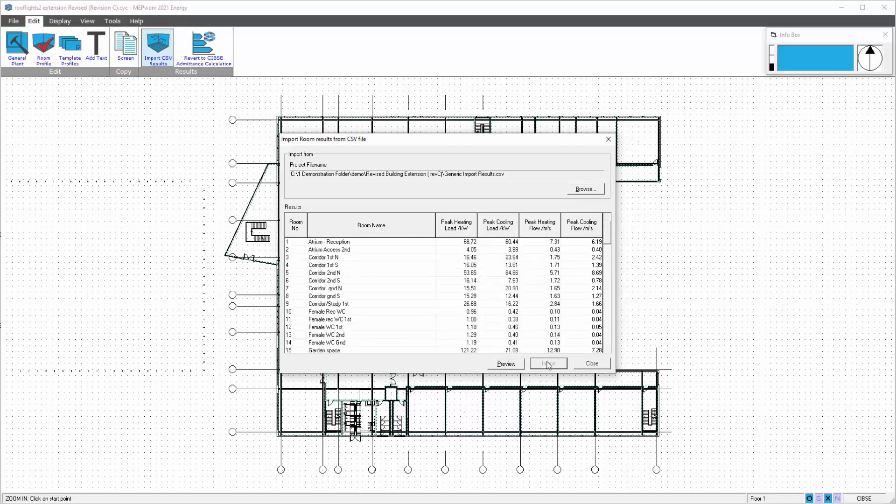
left_click(474, 290)
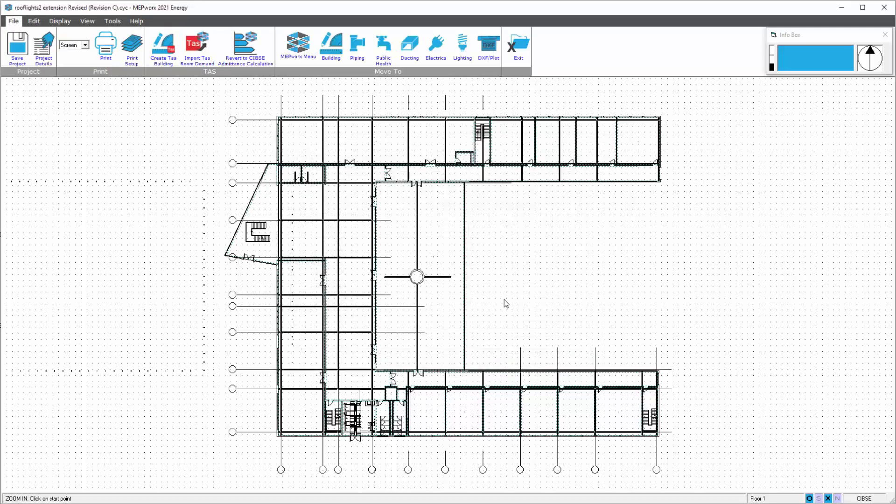
Revert the project from the imported results to the CIBSE Admittance Calculation
left_click(60, 22)
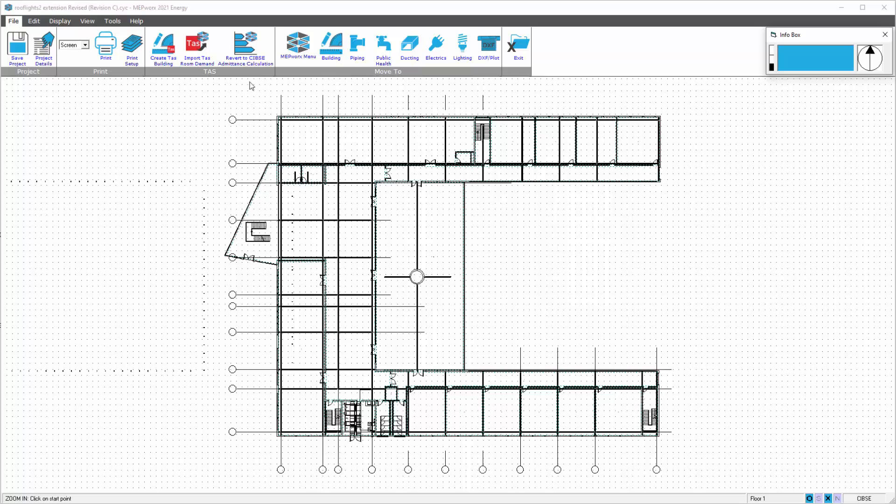
left_click(241, 54)
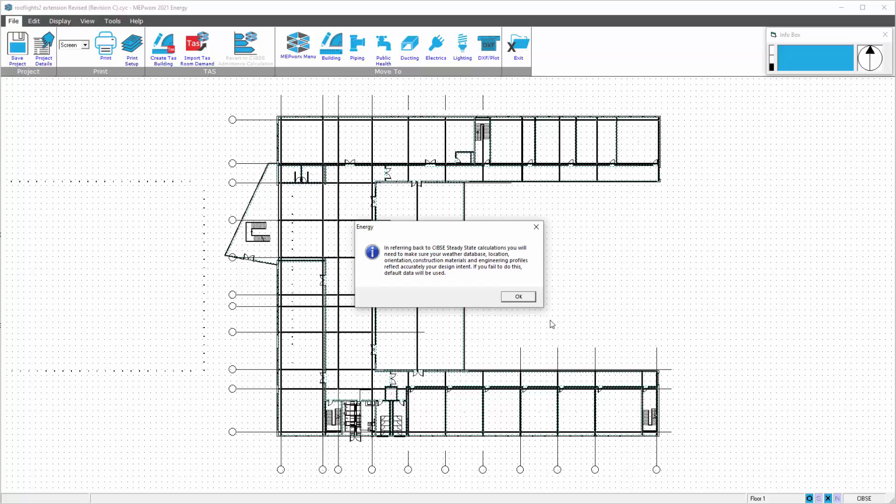
left_click(518, 296)
Review the General Plant settings for heating, cooling, heating plant and cooling plant
left_click(34, 21)
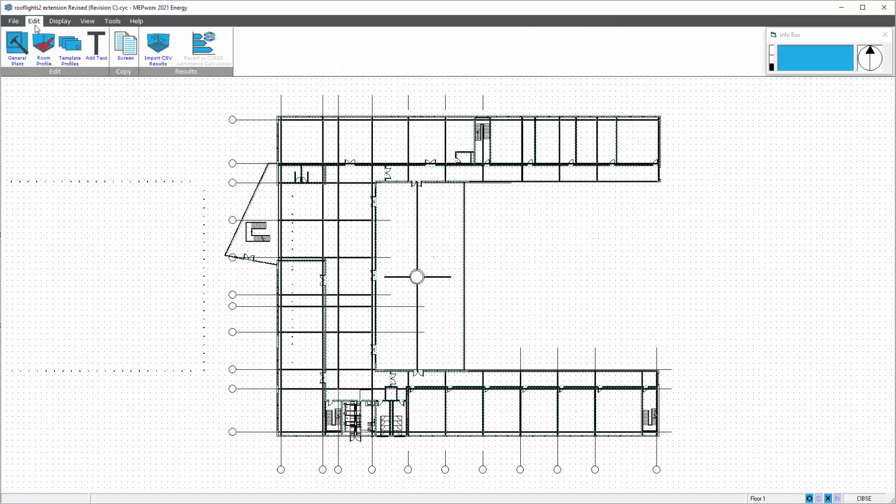
left_click(19, 47)
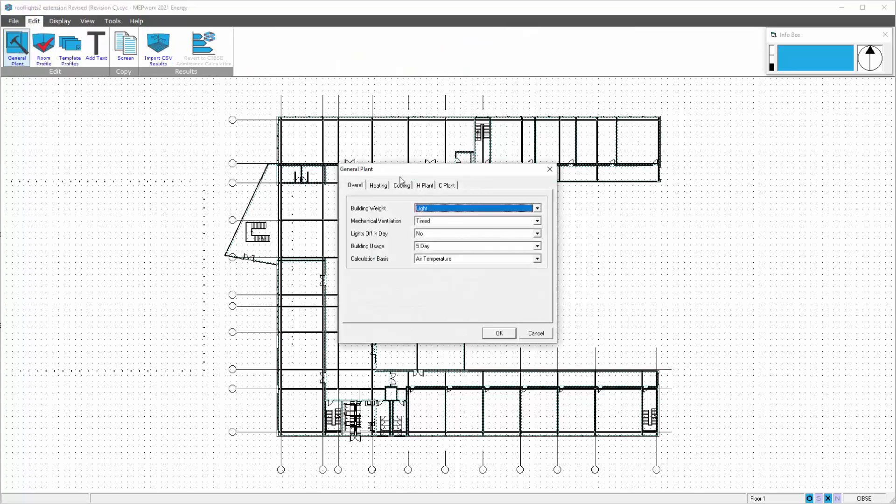
left_click(379, 187)
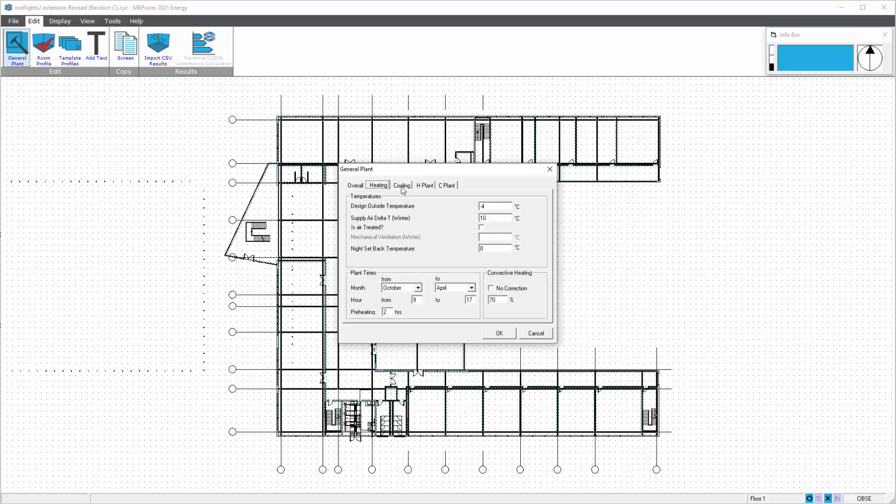
left_click(403, 187)
left_click(424, 186)
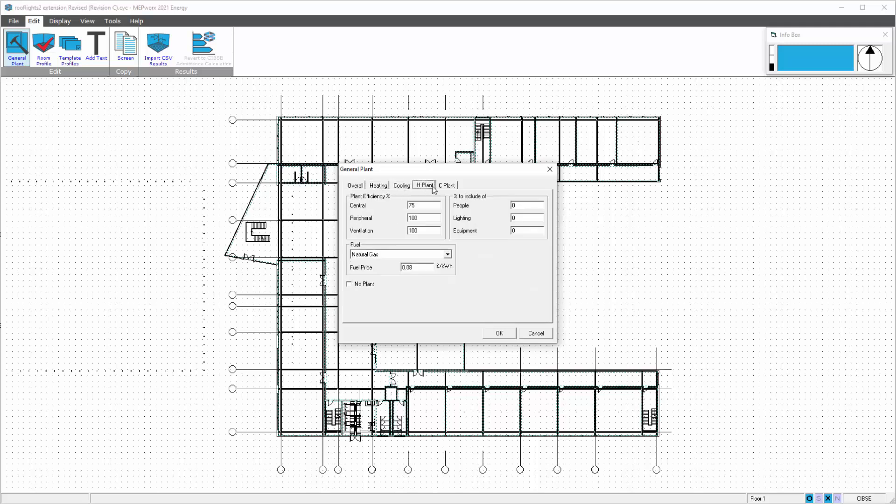
left_click(445, 186)
left_click(499, 333)
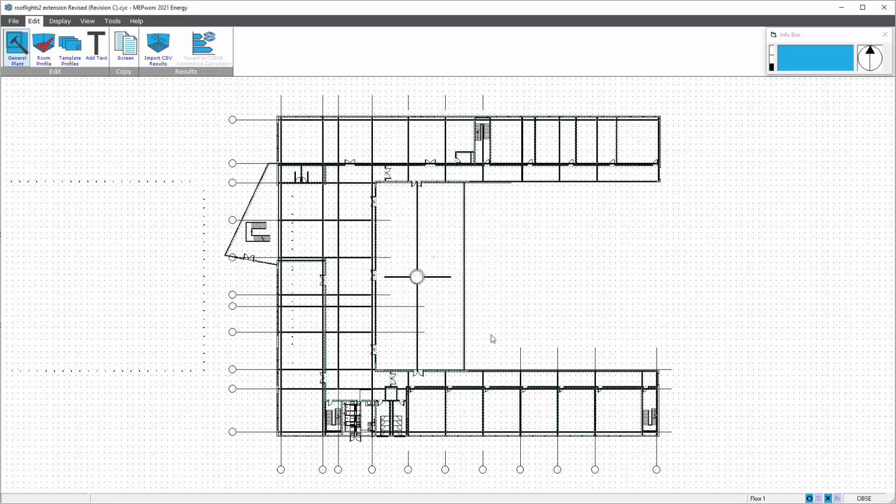